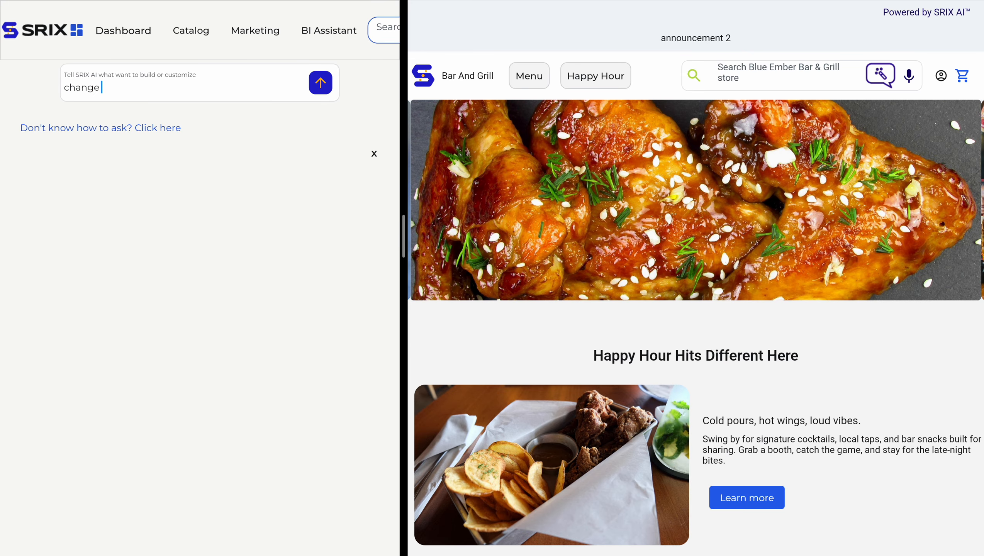
# Write 'change height of carousel on home page to 450', point out its key words, and send it.
pyautogui.write('height of carousel on ')
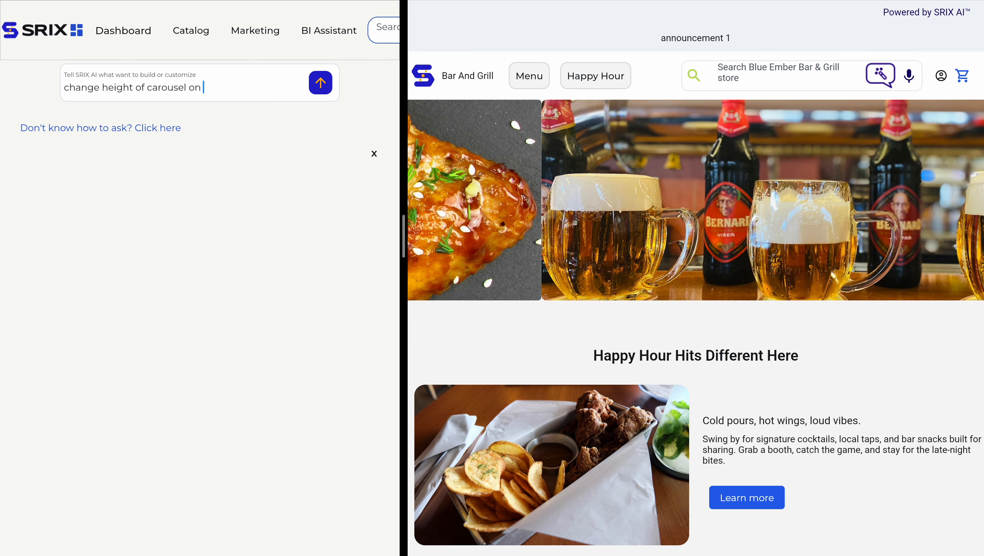
pyautogui.write('home page to 450')
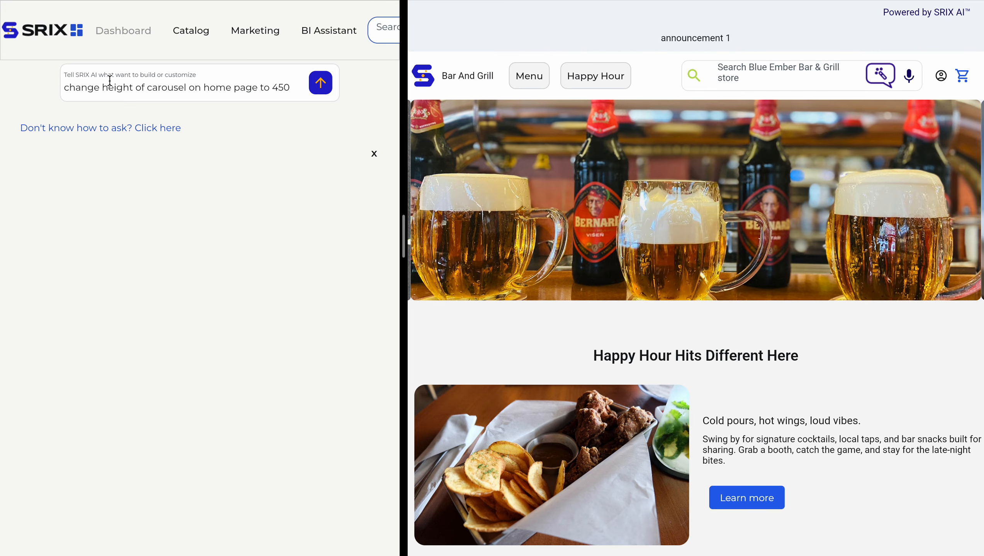
pyautogui.tripleClick(119, 89)
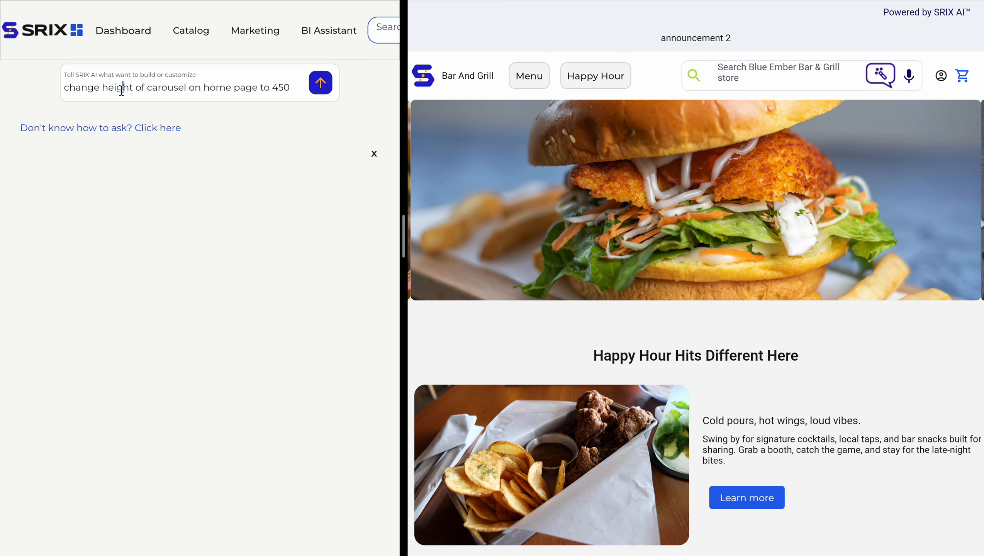
pyautogui.doubleClick(124, 91)
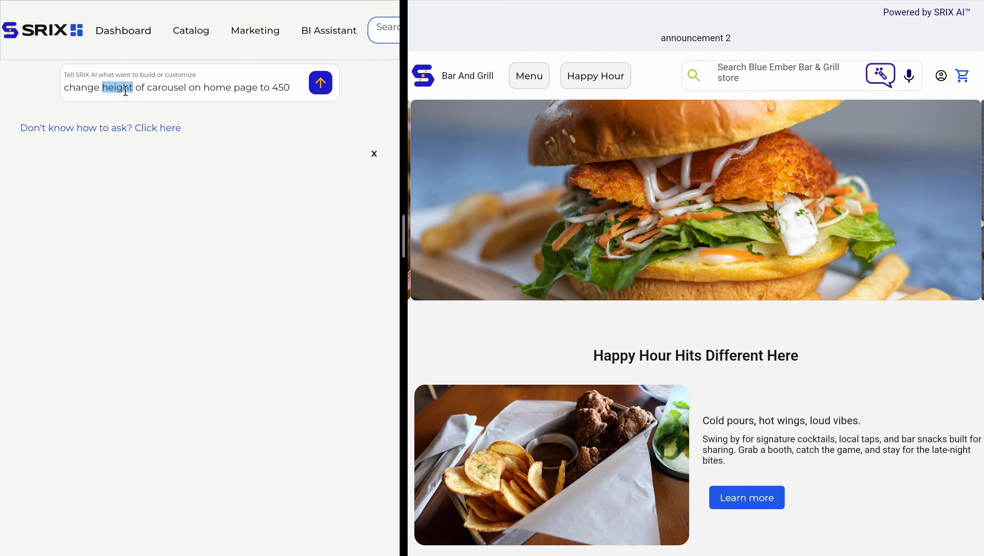
pyautogui.doubleClick(175, 88)
pyautogui.moveTo(204, 90); pyautogui.dragTo(257, 89)
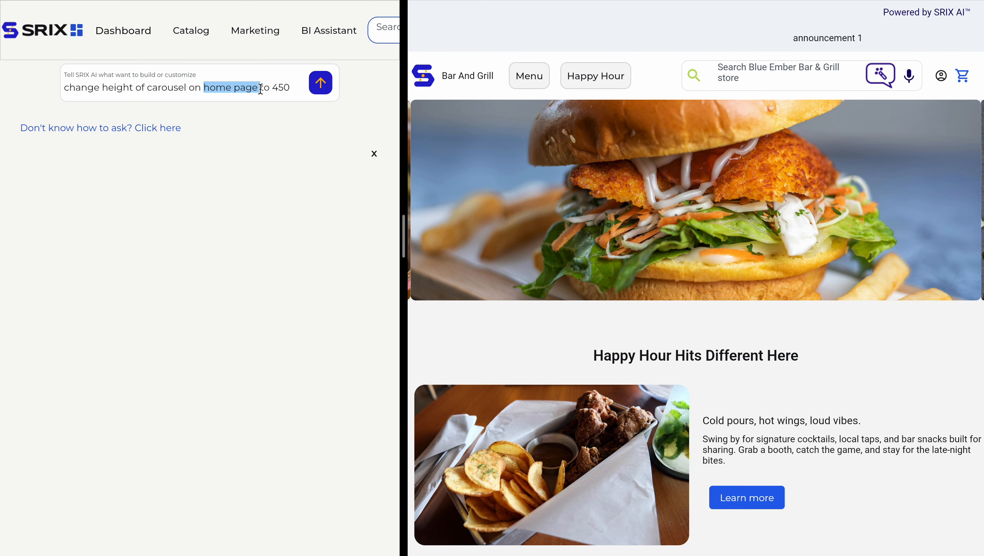
pyautogui.doubleClick(283, 88)
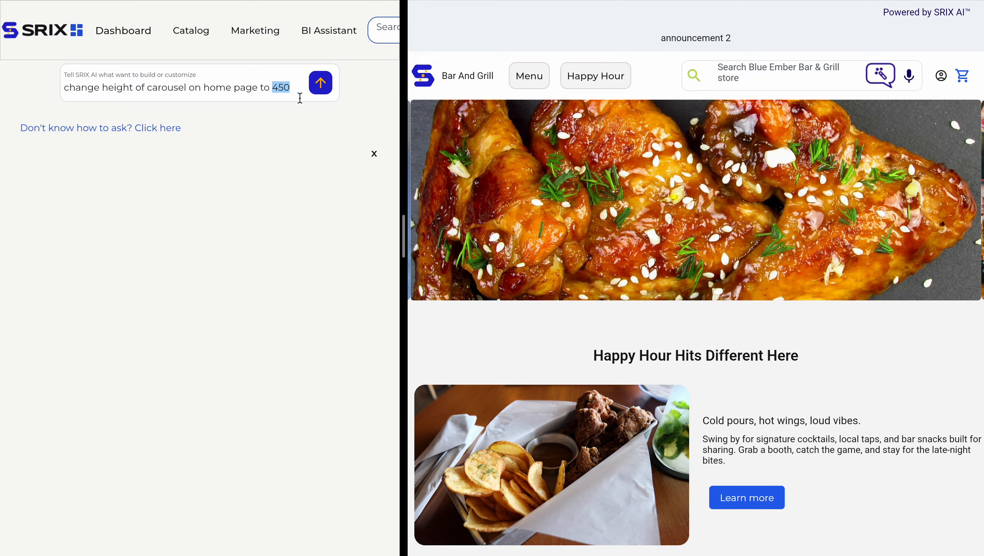
pyautogui.click(321, 82)
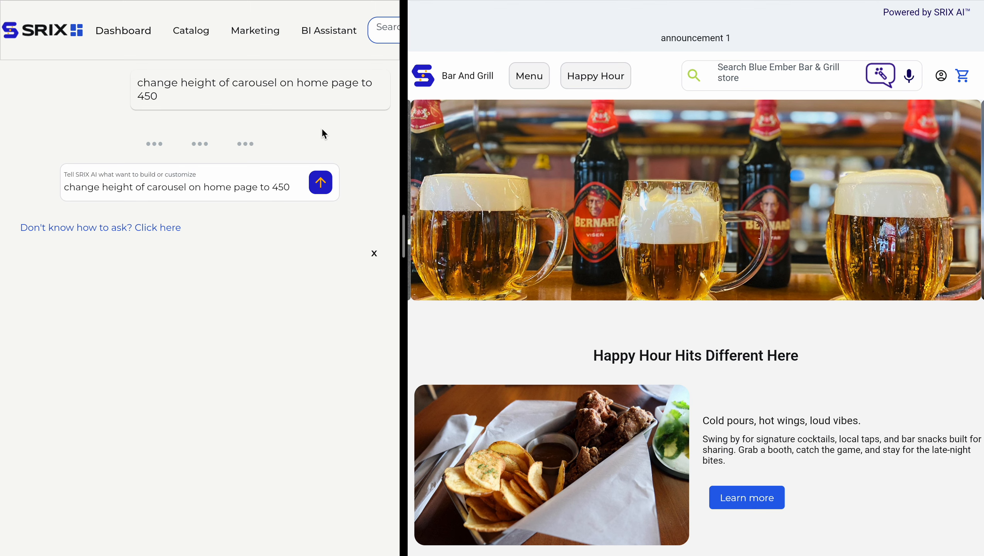
# Review the assistant's confirmation that the home carousel height is now 450.
pyautogui.moveTo(33, 139); pyautogui.dragTo(115, 152)
pyautogui.click(242, 329)
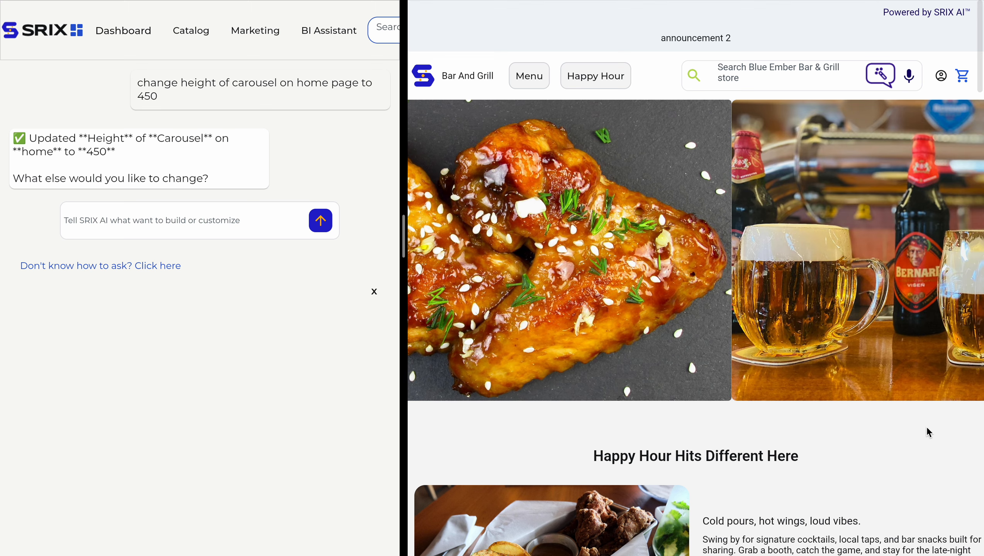
# Write 'change delay of carousel on home page to 500', retype 'delay' as 'dlsy', and send it.
pyautogui.click(230, 223)
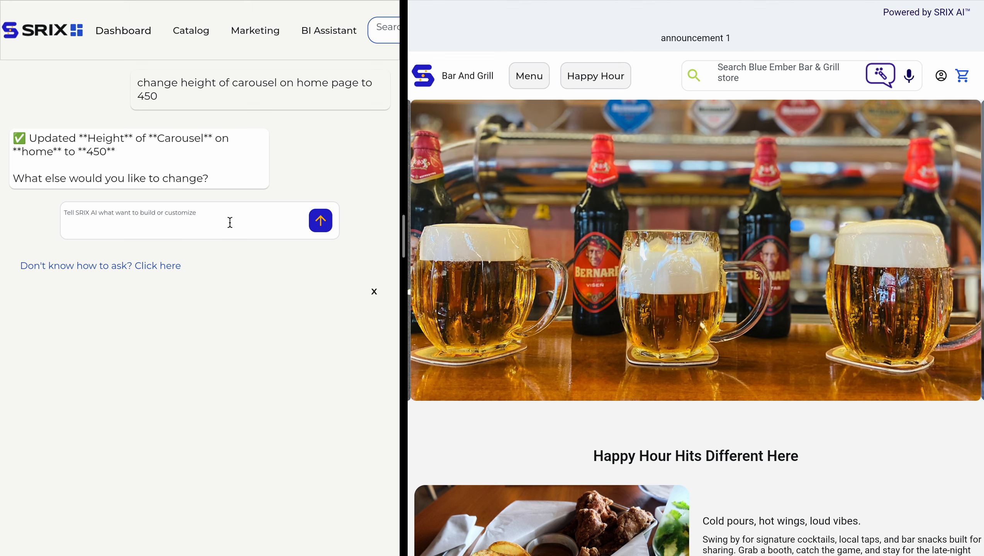
pyautogui.write('change delay of carousel on home page to 500')
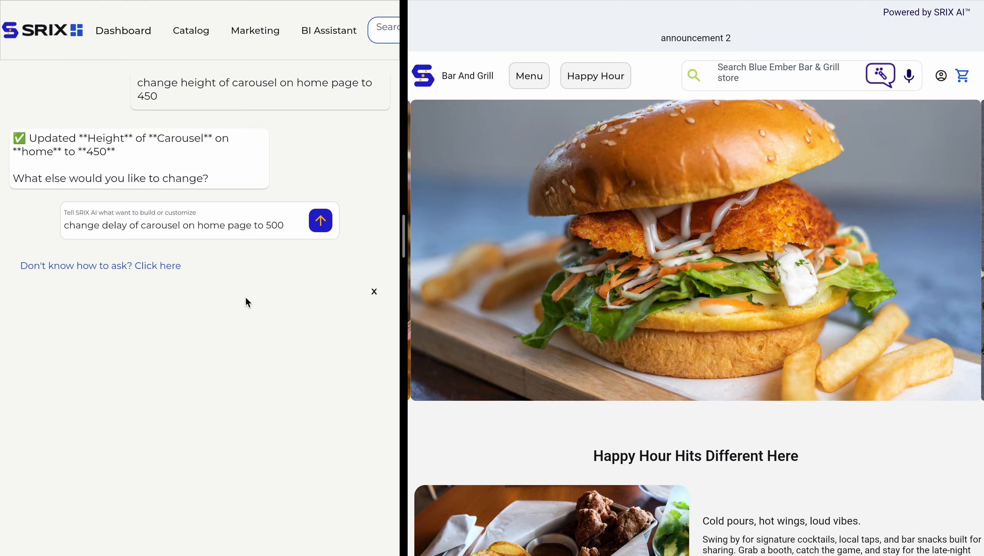
pyautogui.tripleClick(266, 225)
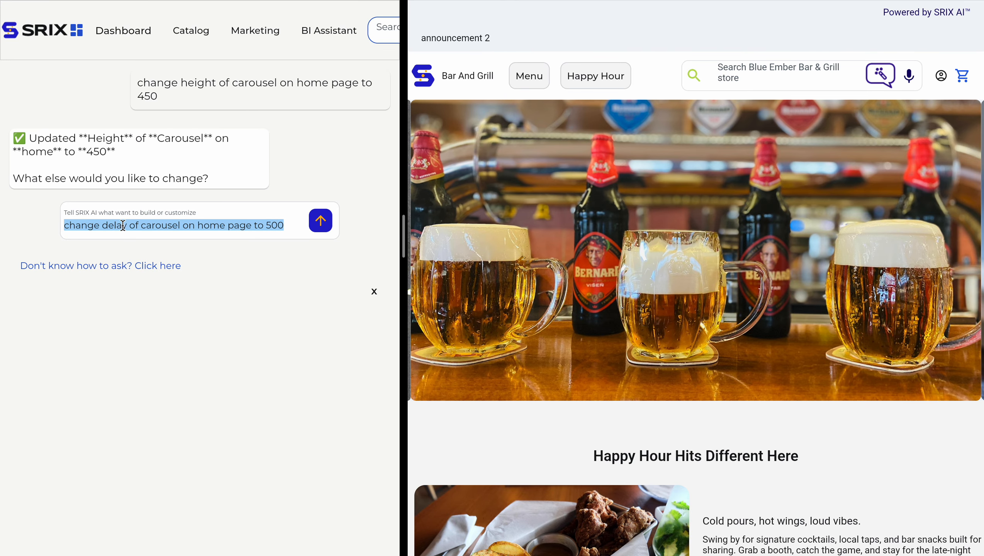
pyautogui.doubleClick(112, 232)
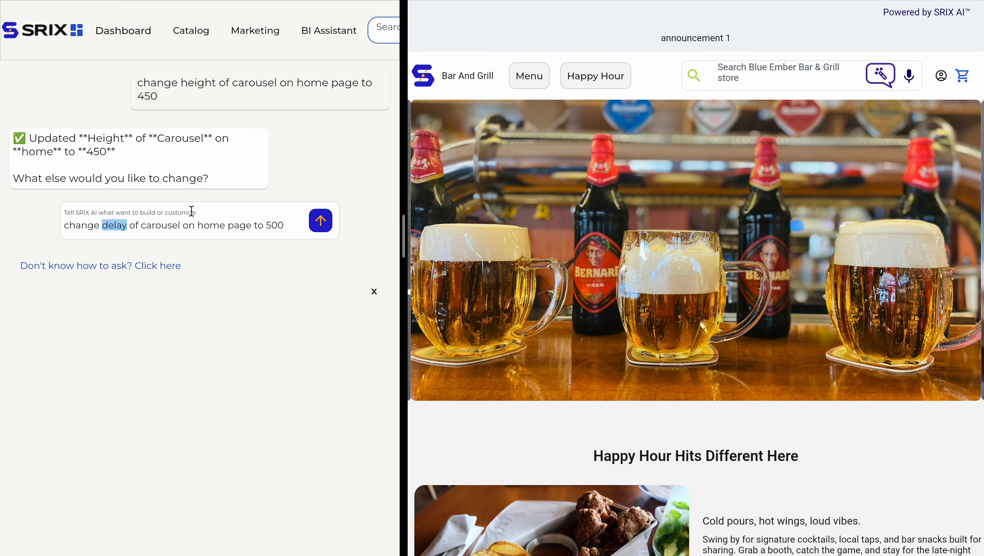
pyautogui.write('dlsy')
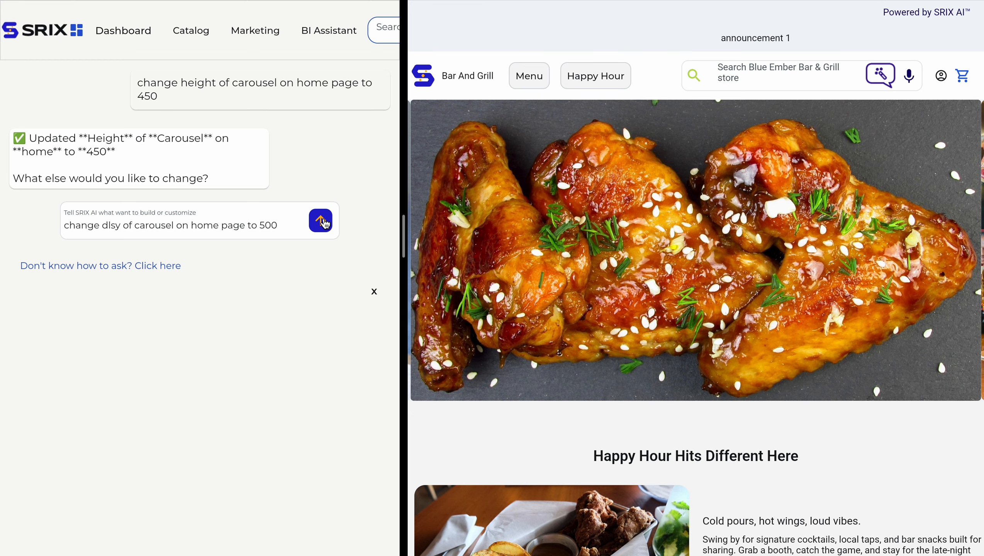
pyautogui.click(325, 223)
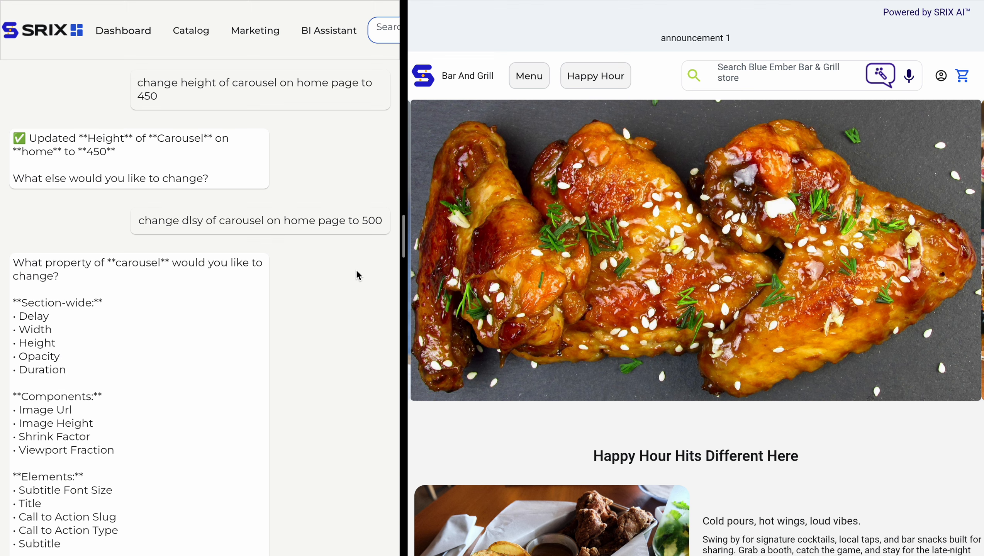
# Answer 'delay' from the assistant's property list, then read its question about which page.
pyautogui.scroll(-2, 231, 294)
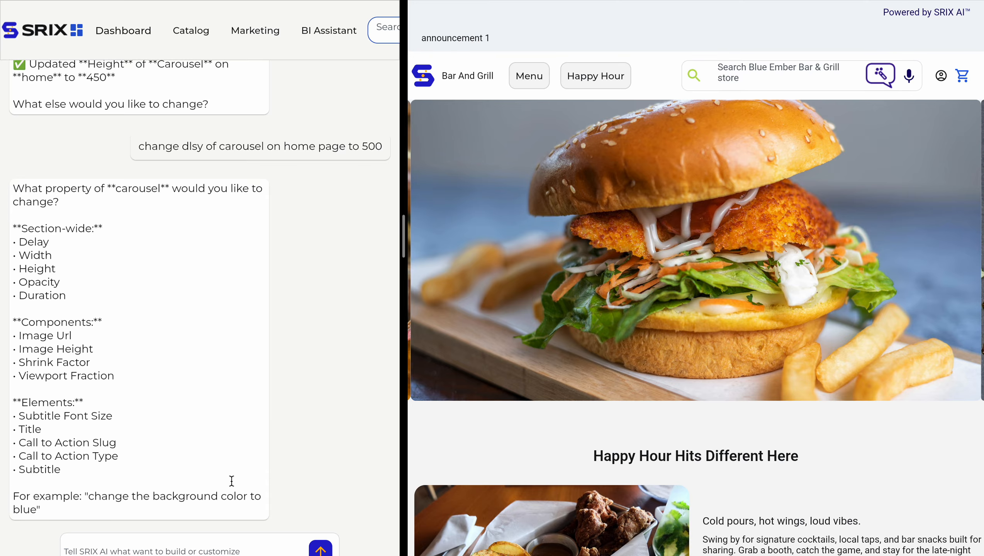
pyautogui.doubleClick(253, 146)
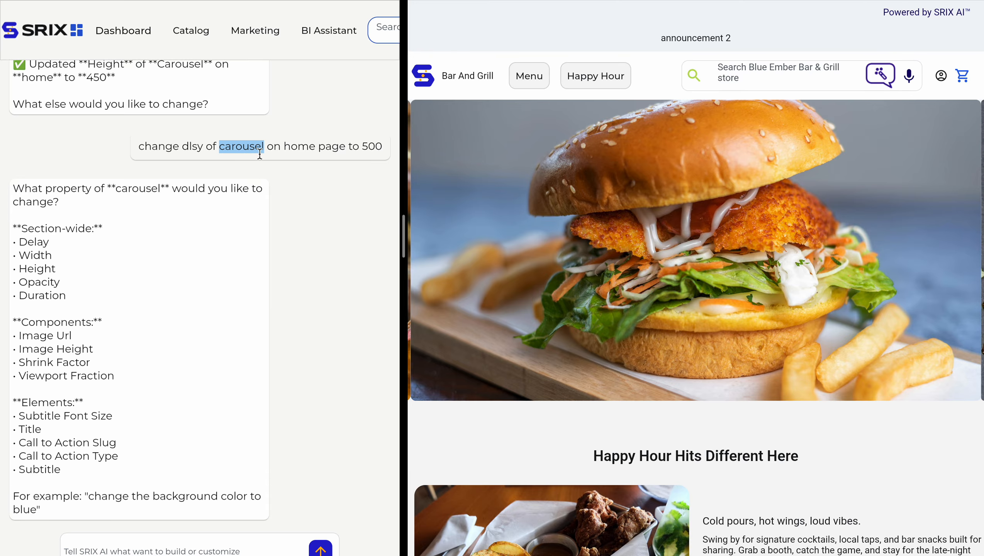
pyautogui.doubleClick(43, 238)
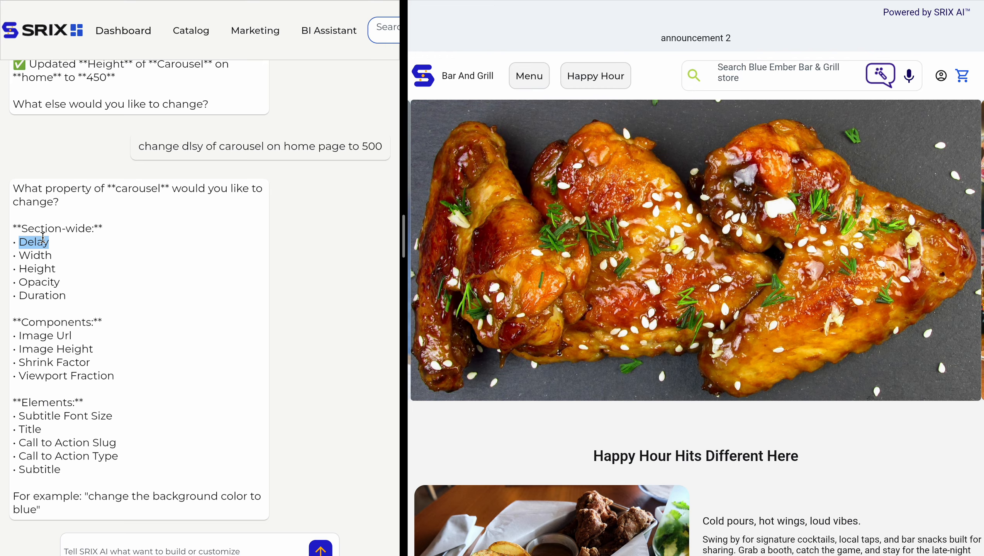
pyautogui.scroll(-3, 123, 496)
pyautogui.click(141, 470)
pyautogui.write('d')
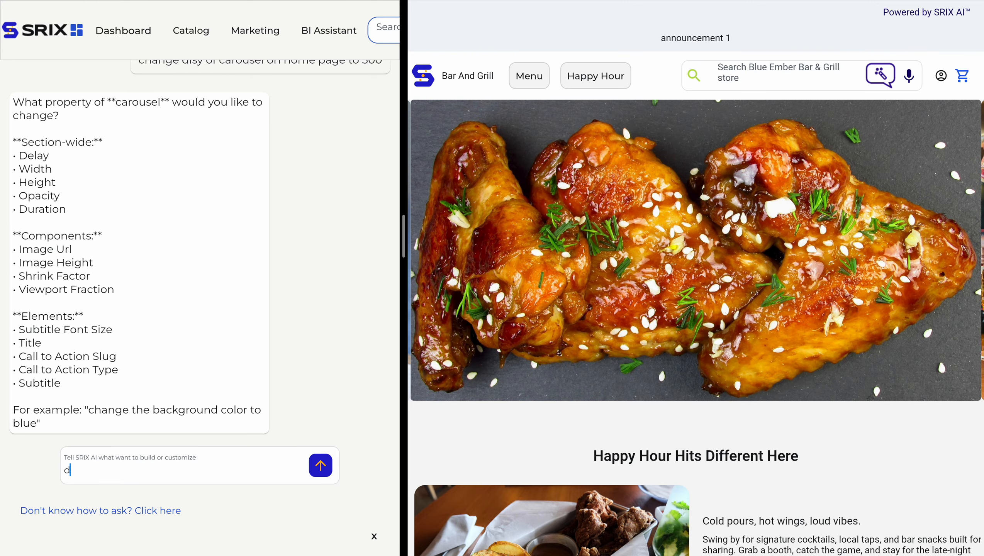
pyautogui.write('elay')
pyautogui.click(321, 466)
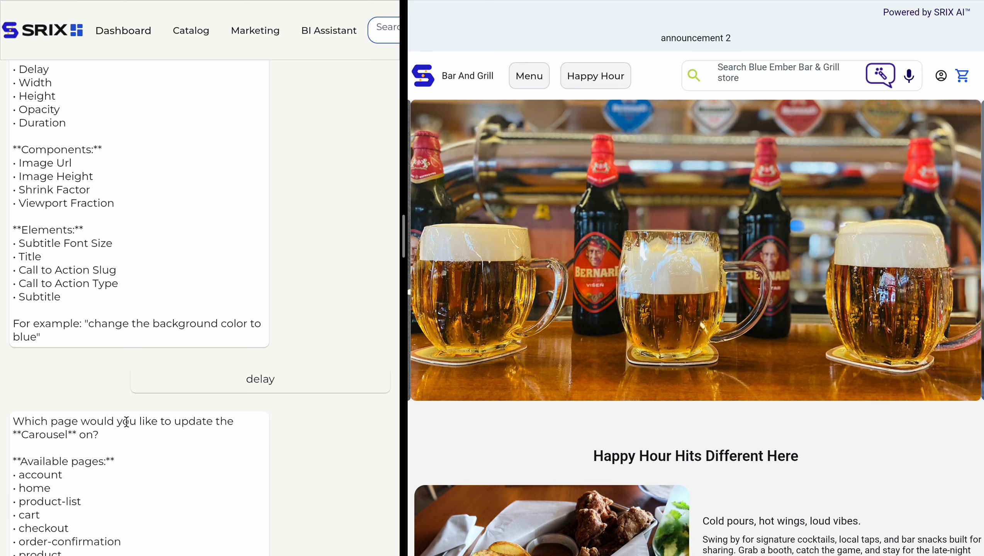
pyautogui.moveTo(13, 263); pyautogui.dragTo(119, 300)
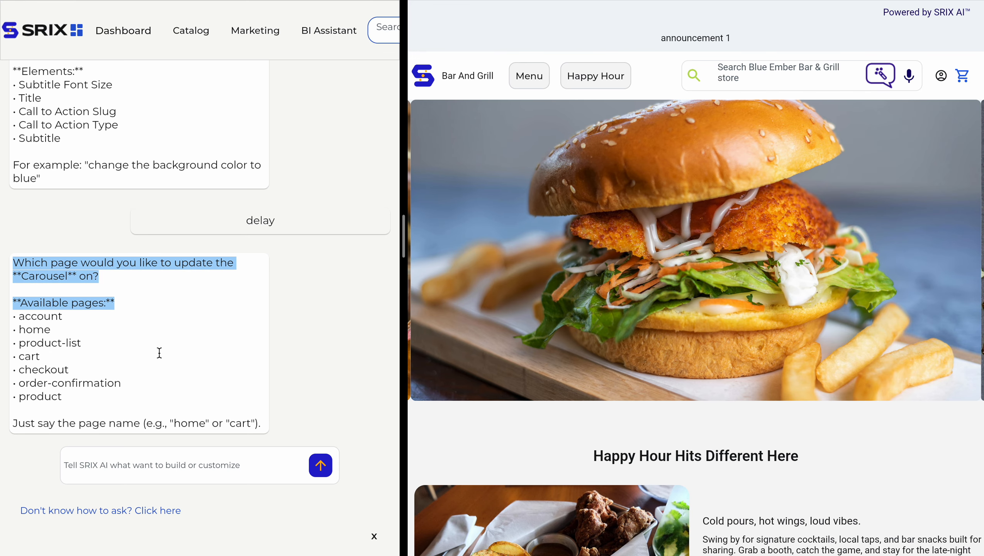
pyautogui.click(180, 461)
# Answer 'home' as the page, so the carousel Delay is confirmed as 500.
pyautogui.write('home')
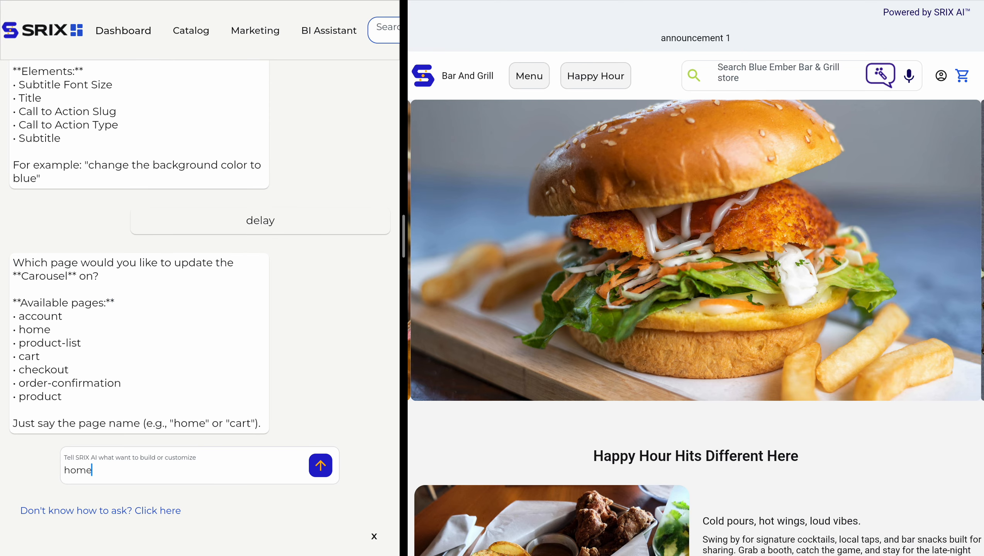
pyautogui.click(321, 466)
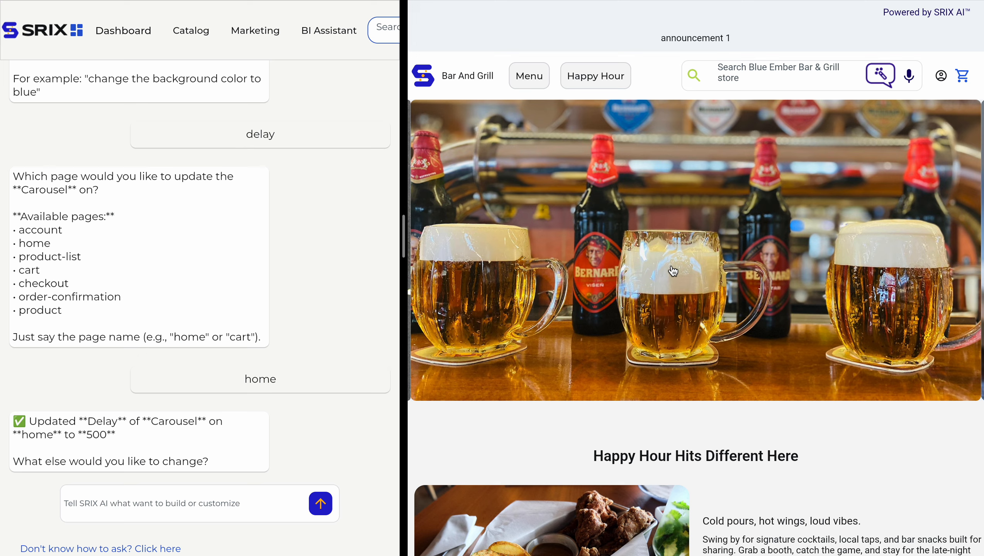
pyautogui.scroll(-2, 279, 458)
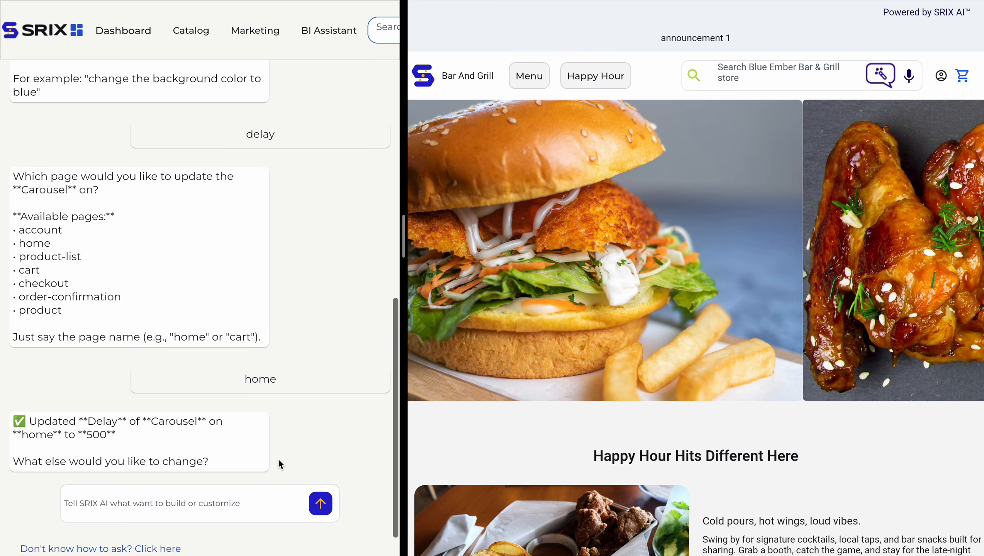
# Send 'change delay of carousel on home page to 3000', fixing a typo in 'delay'.
pyautogui.click(270, 466)
pyautogui.write('c')
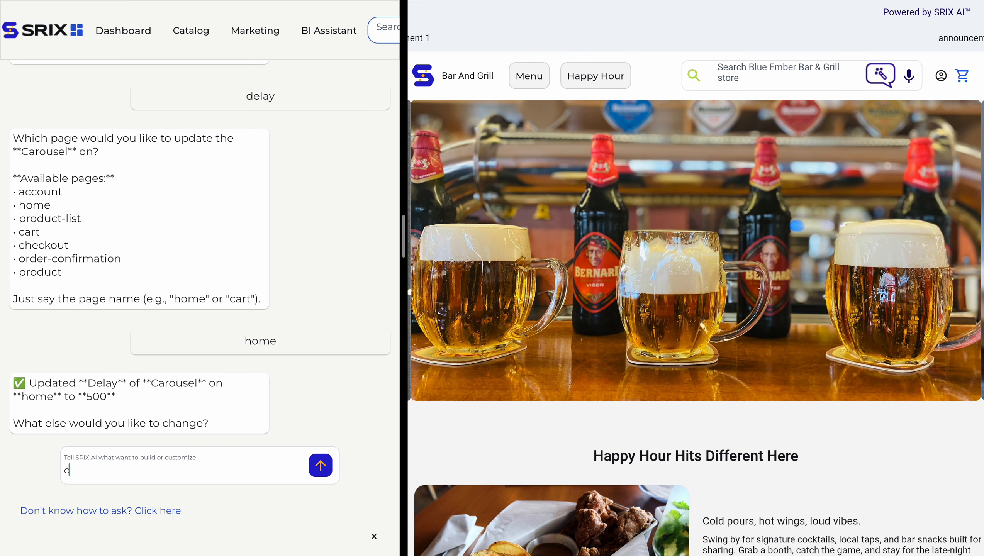
pyautogui.write('hange deela')
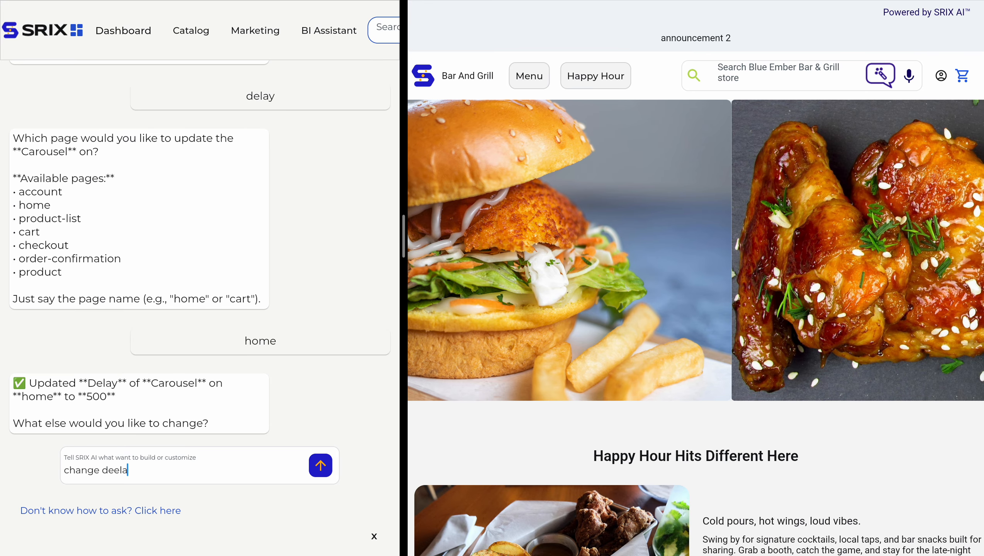
pyautogui.press('BackSpace')
pyautogui.press('BackSpace')
pyautogui.press('BackSpace')
pyautogui.write('lay')
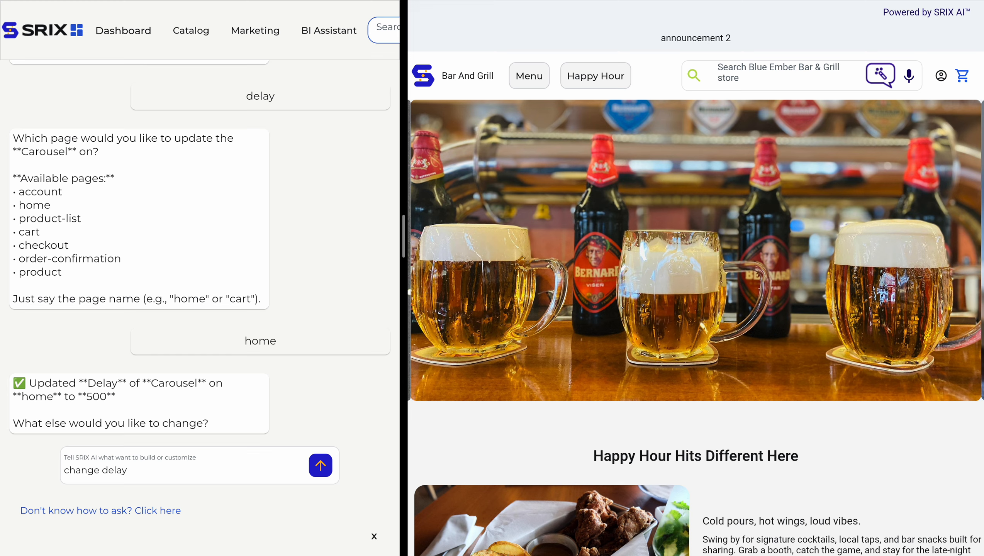
pyautogui.write(' of carousel on ')
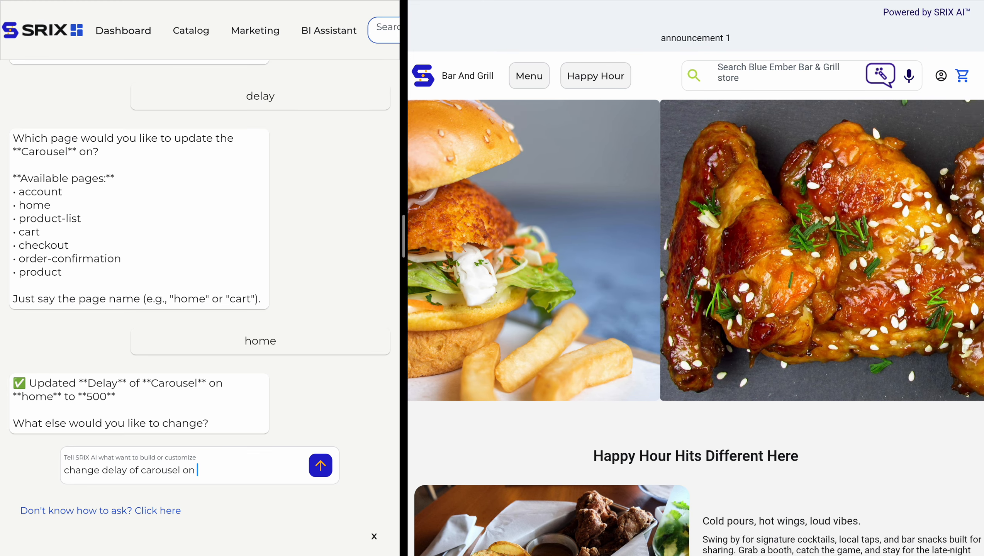
pyautogui.write('home page to 3000')
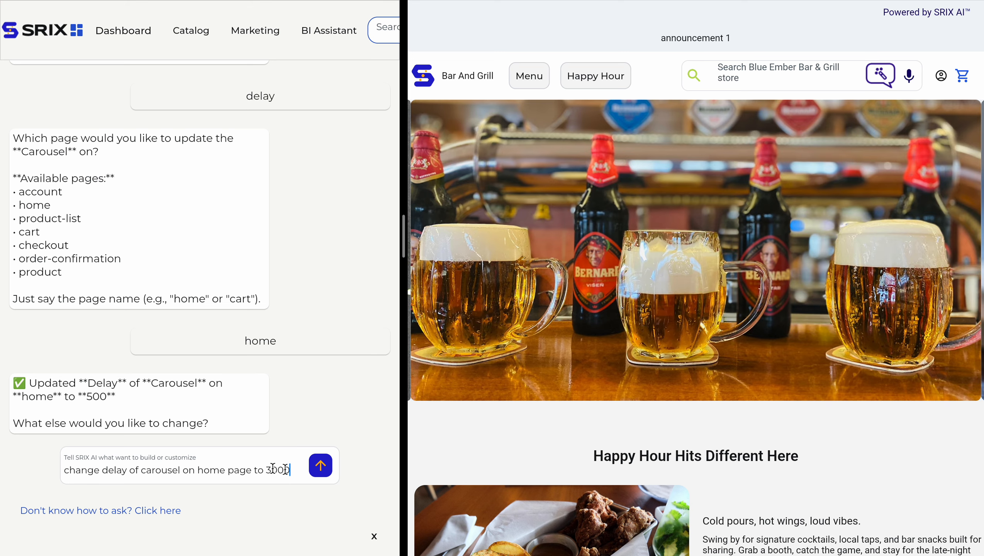
pyautogui.click(320, 466)
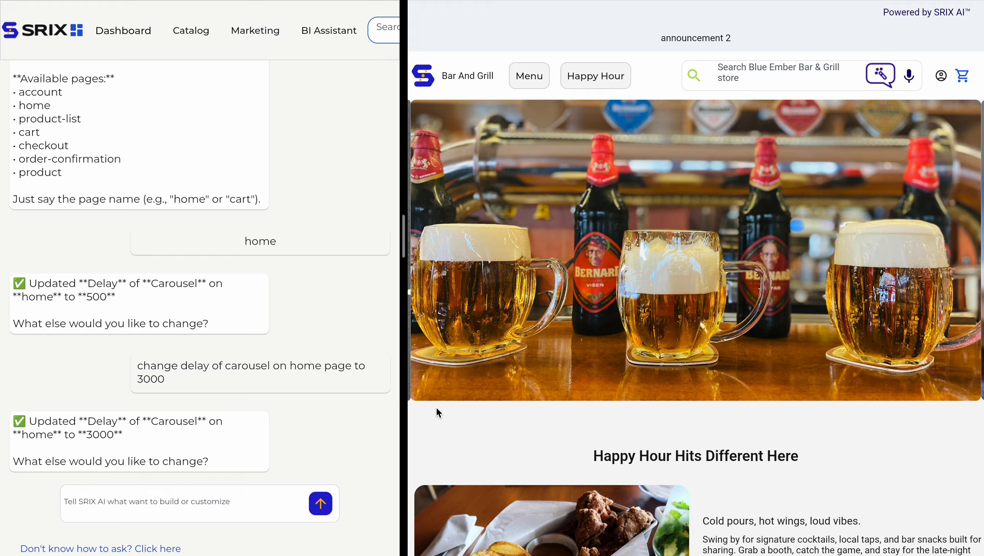
# Reload the store preview to watch the carousel rotate at the 3000 delay.
pyautogui.press('super+r')
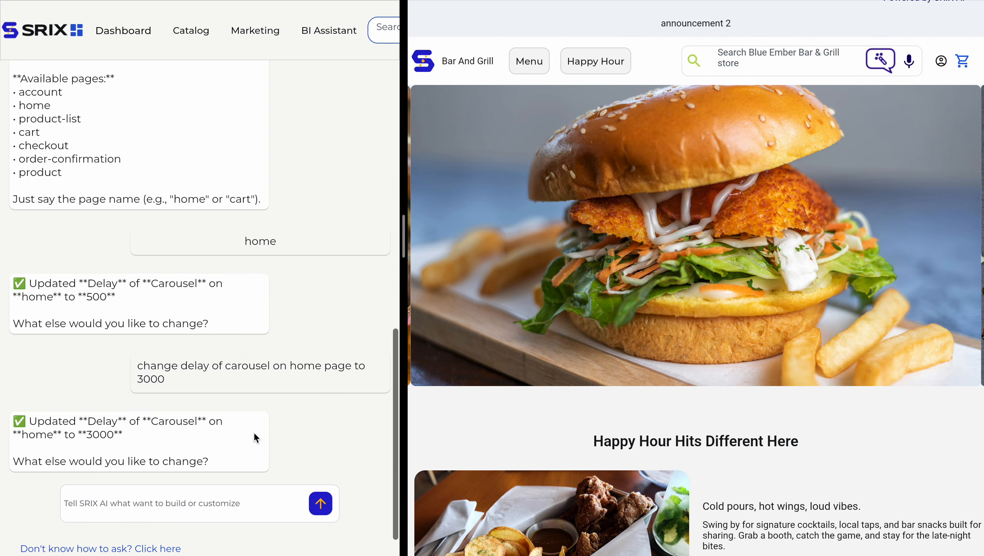
pyautogui.scroll(-1, 254, 432)
pyautogui.click(213, 471)
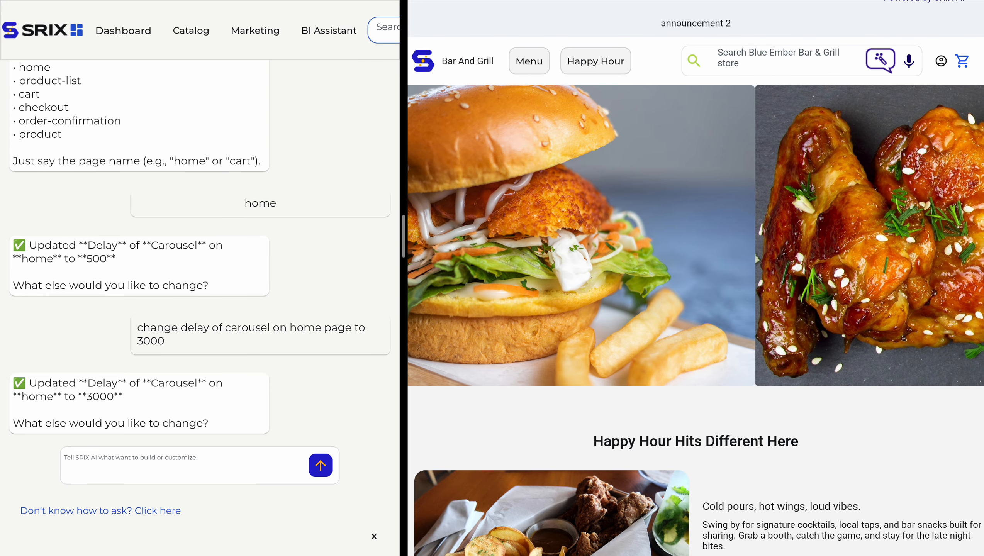
# Send 'change duration of carousel on home page to 4000' and reload the store preview.
pyautogui.write('change duration of')
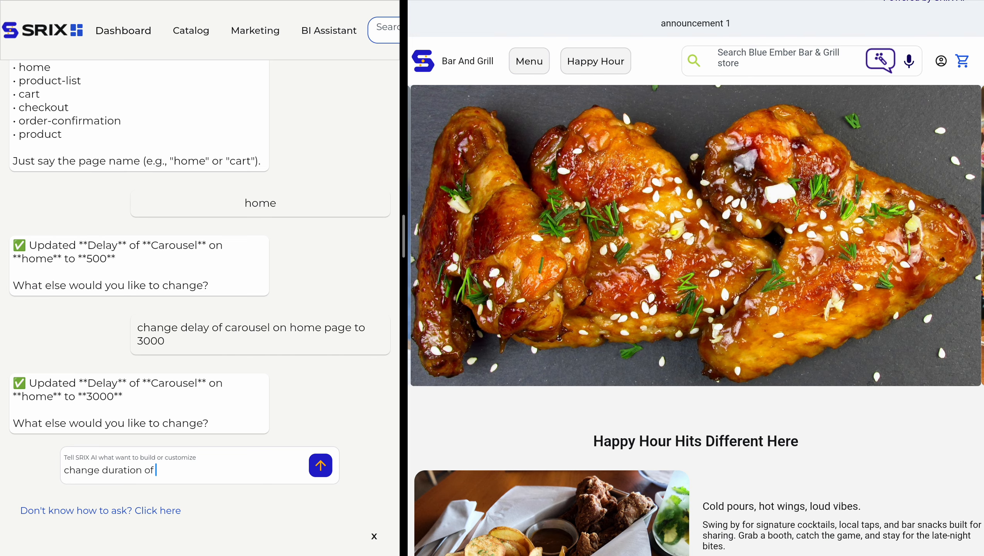
pyautogui.write(' carousel on home page')
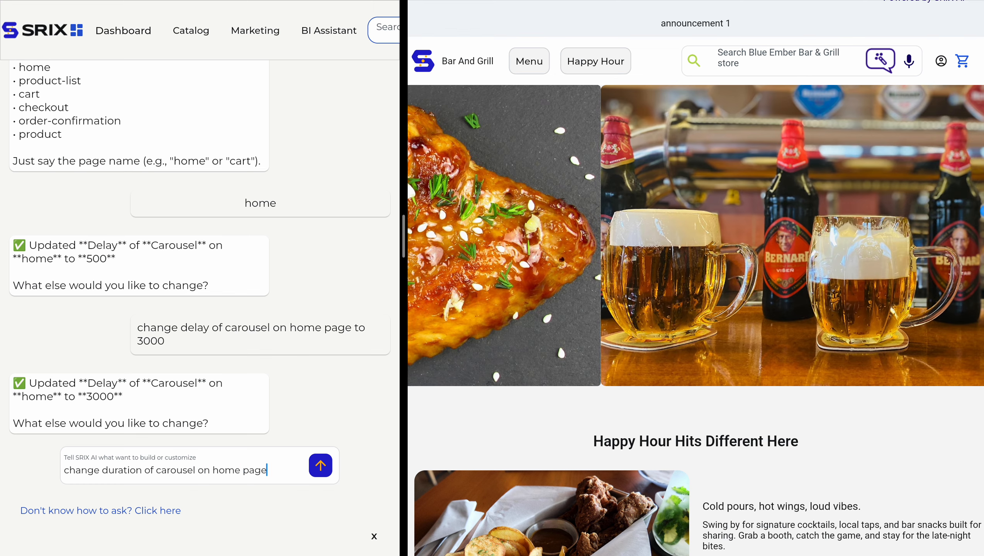
pyautogui.write(' to 4000')
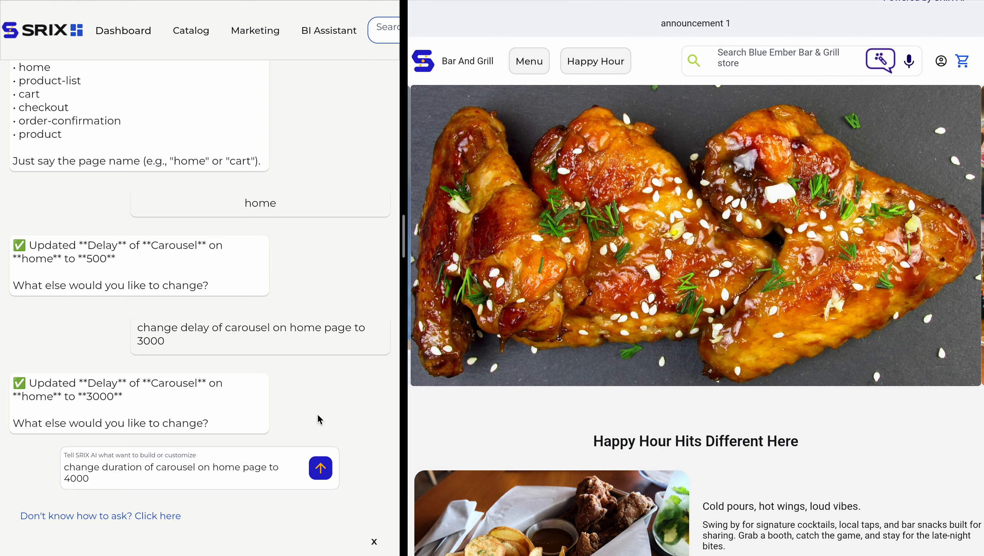
pyautogui.click(319, 466)
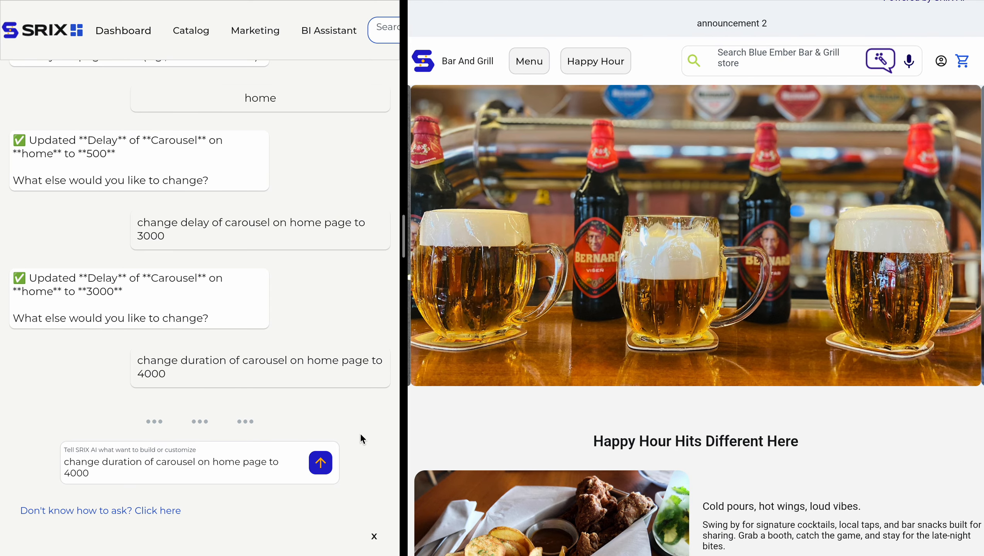
pyautogui.press('super+r')
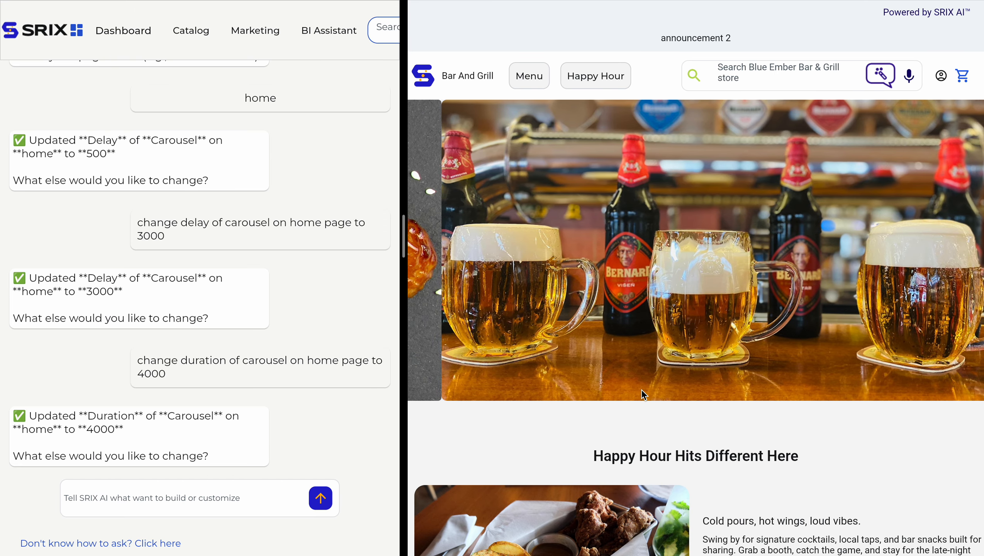
# Send the request 'change duration of carousel on home page to 300'.
pyautogui.click(229, 497)
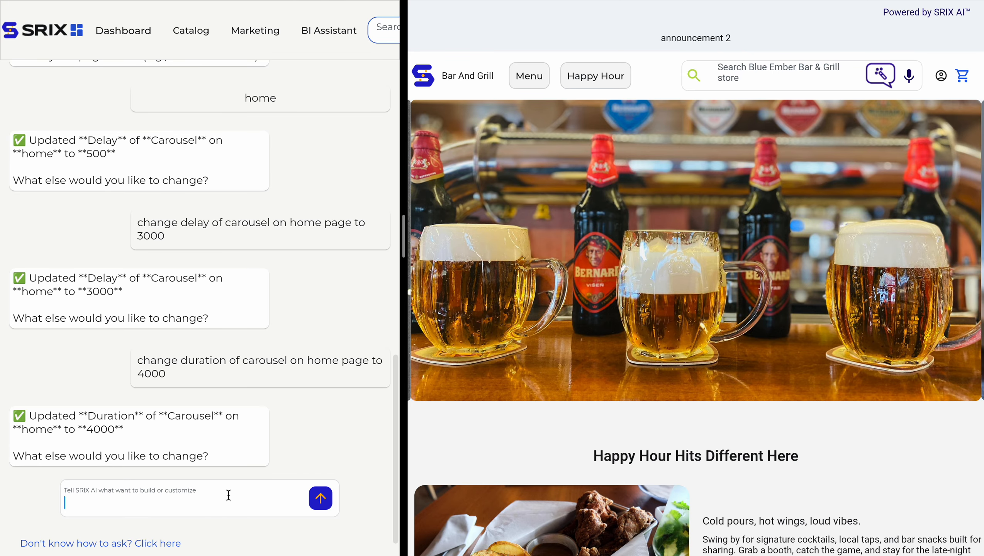
pyautogui.write('d')
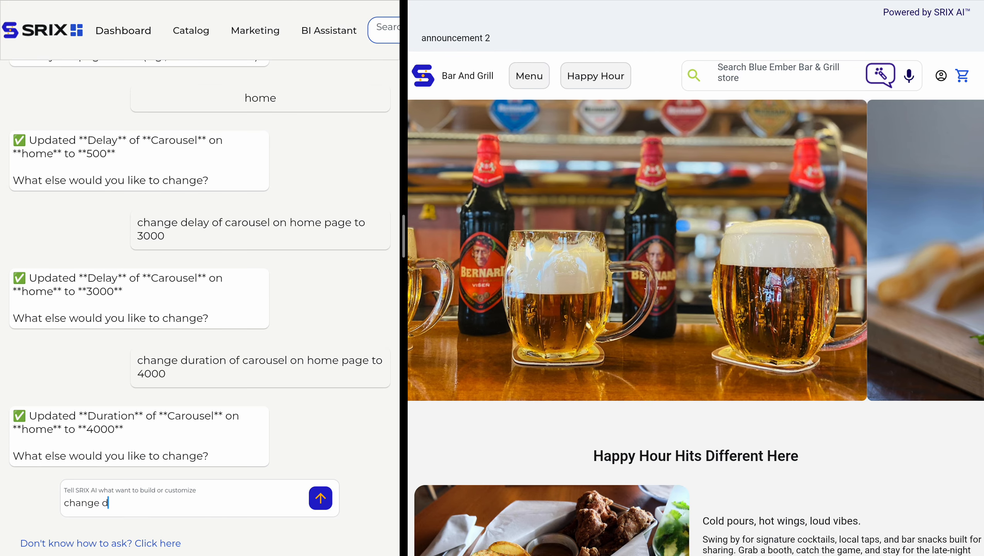
pyautogui.write('hange duration of carousel ')
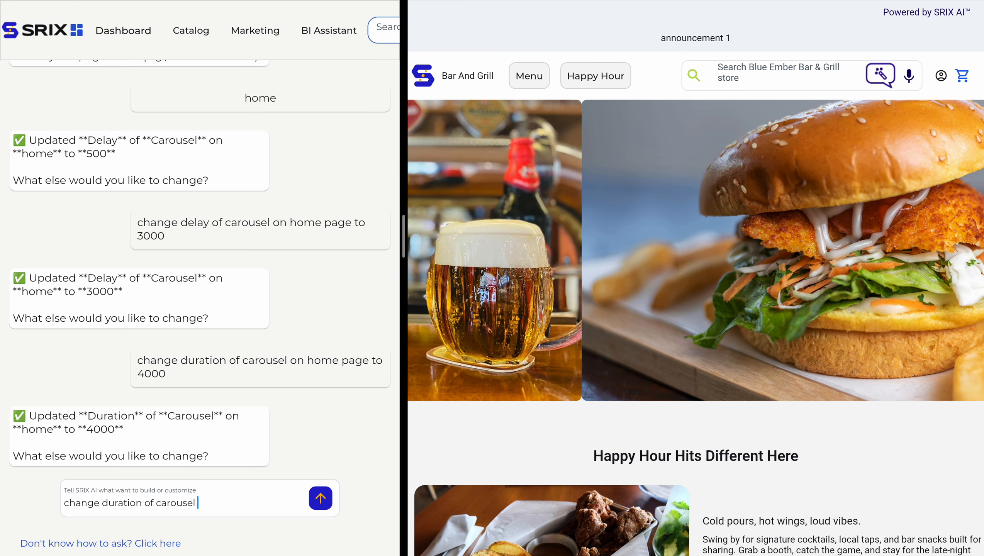
pyautogui.write('on home page to 30')
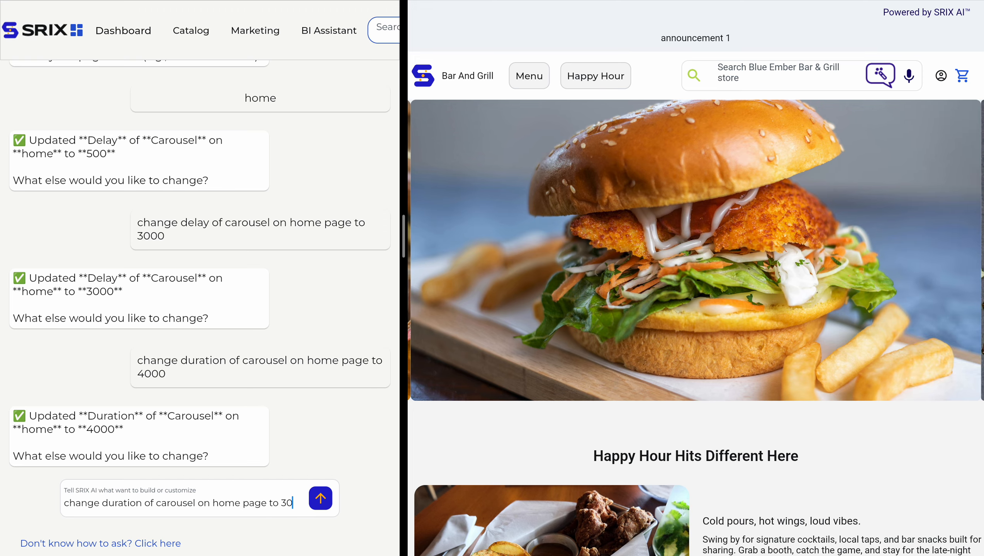
pyautogui.write('0')
pyautogui.click(320, 498)
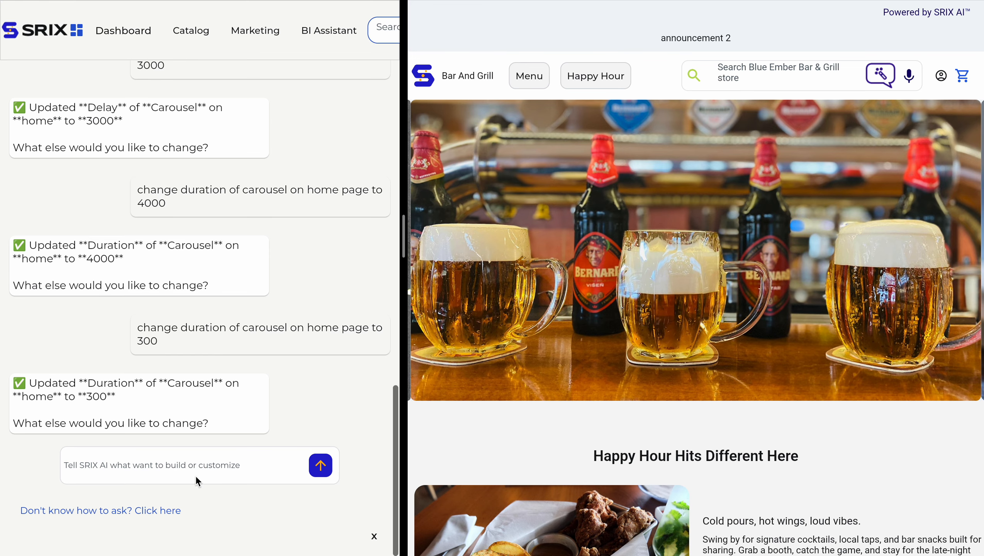
# Paste the earlier duration-300 request, change the value to 1000, and send it.
pyautogui.tripleClick(240, 327)
pyautogui.click(205, 465)
pyautogui.write('change duration of carousel on home page to 300')
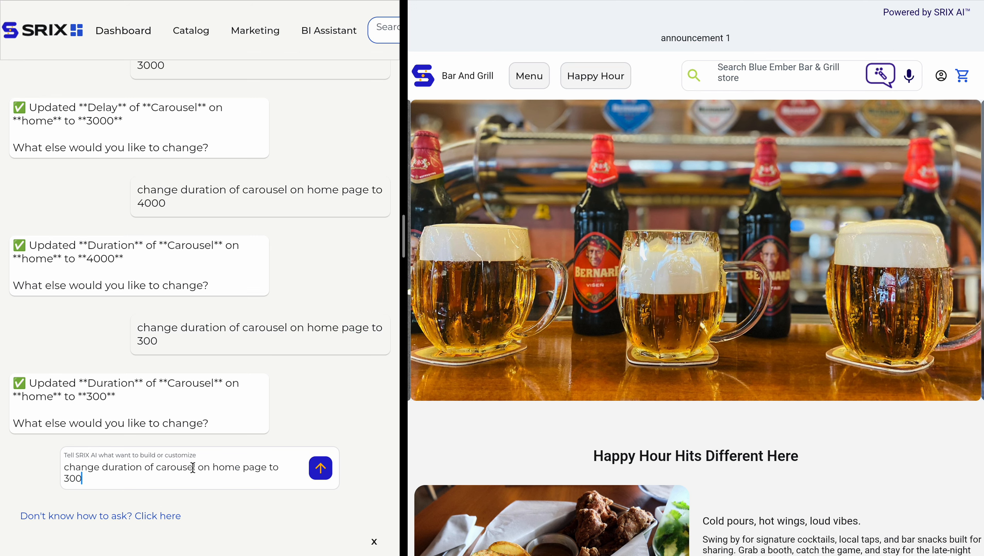
pyautogui.press('BackSpace')
pyautogui.press('BackSpace')
pyautogui.press('BackSpace')
pyautogui.write('1000')
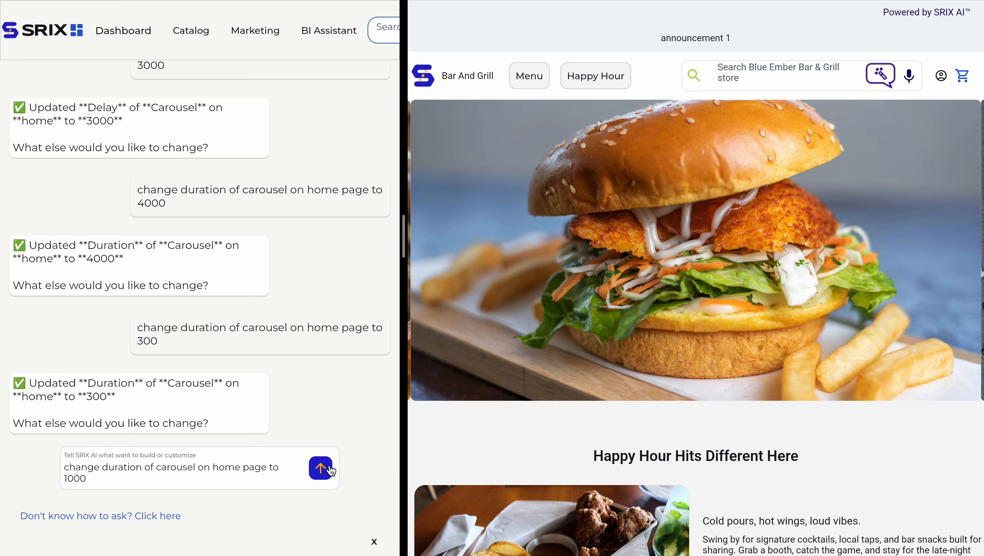
pyautogui.click(329, 467)
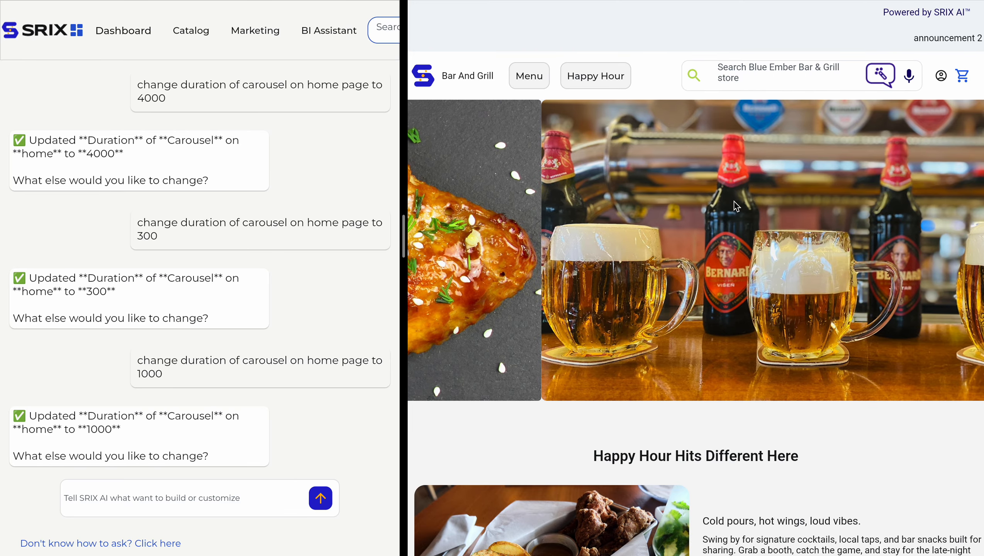
# Send SRIX AI the request 'change shrink factor of carousel on home page to 0.3'.
pyautogui.scroll(-1, 270, 460)
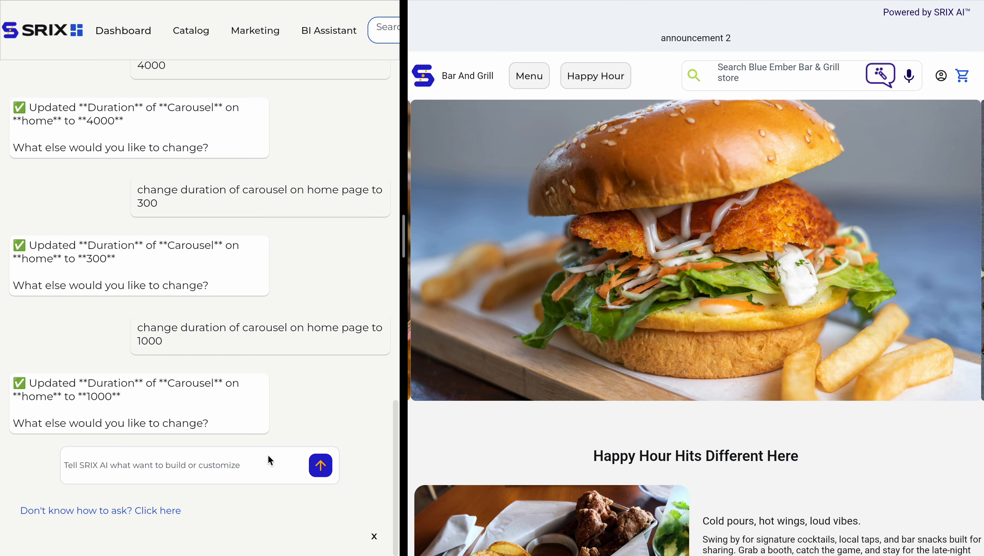
pyautogui.click(242, 474)
pyautogui.write('change sh')
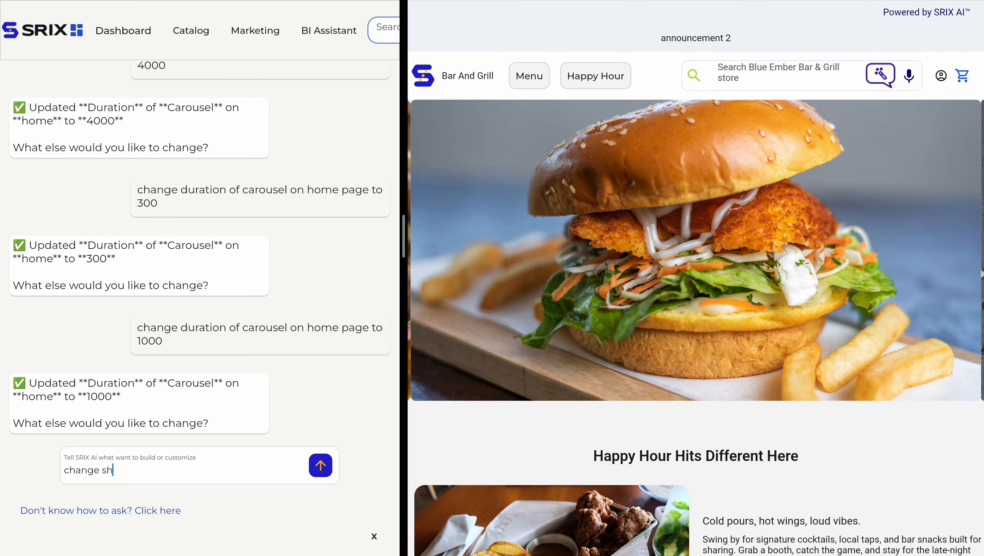
pyautogui.write('rink factor of ')
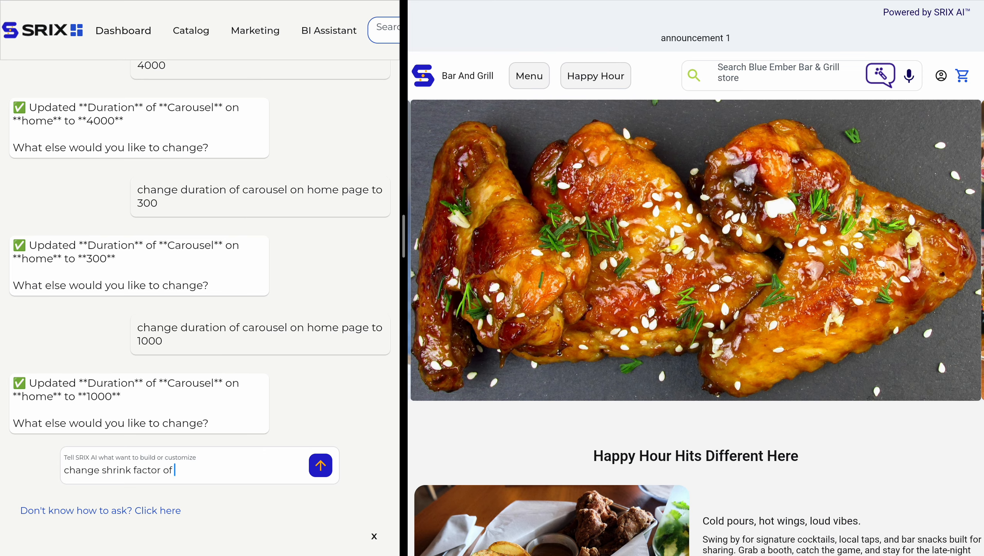
pyautogui.write('carousel on ho')
pyautogui.press('BackSpace')
pyautogui.write('home page to 03')
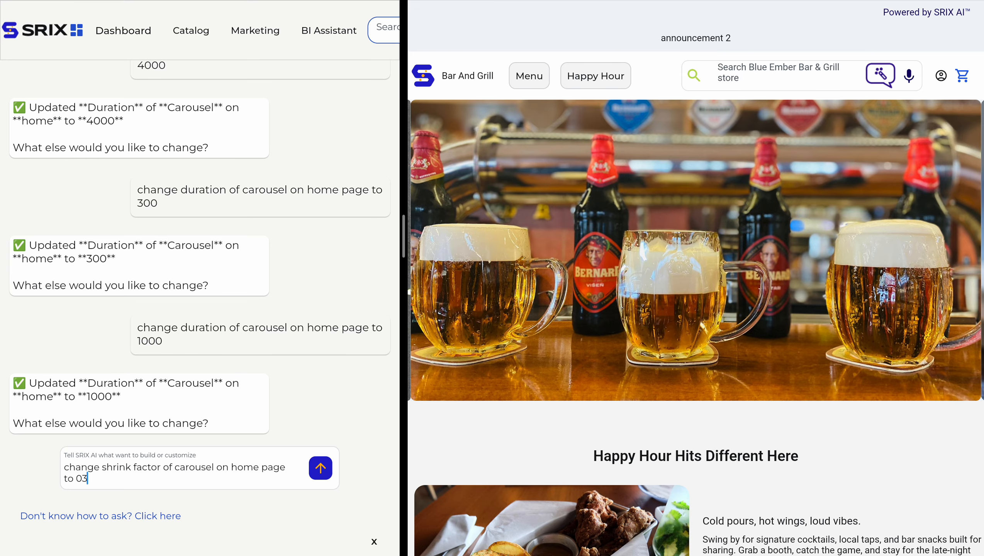
pyautogui.click(327, 478)
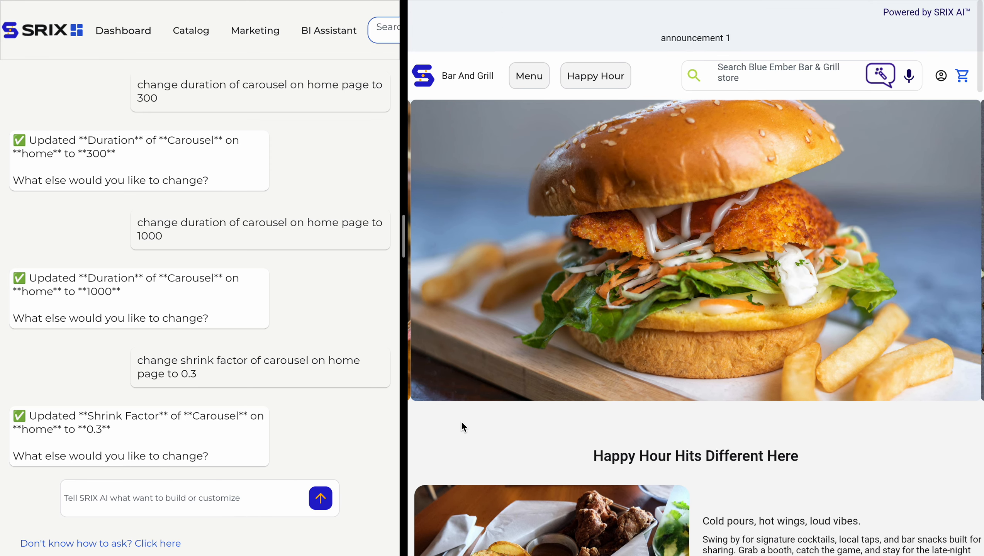
pyautogui.scroll(-1, 267, 435)
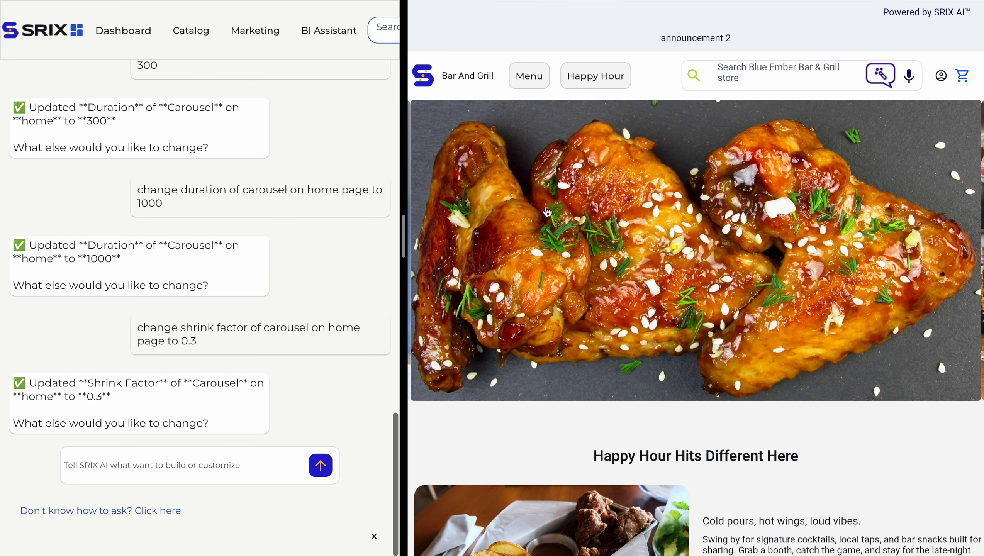
# Reload the Bar and Grill store preview so the home carousel runs with shrink factor 0.3.
pyautogui.tripleClick(204, 324)
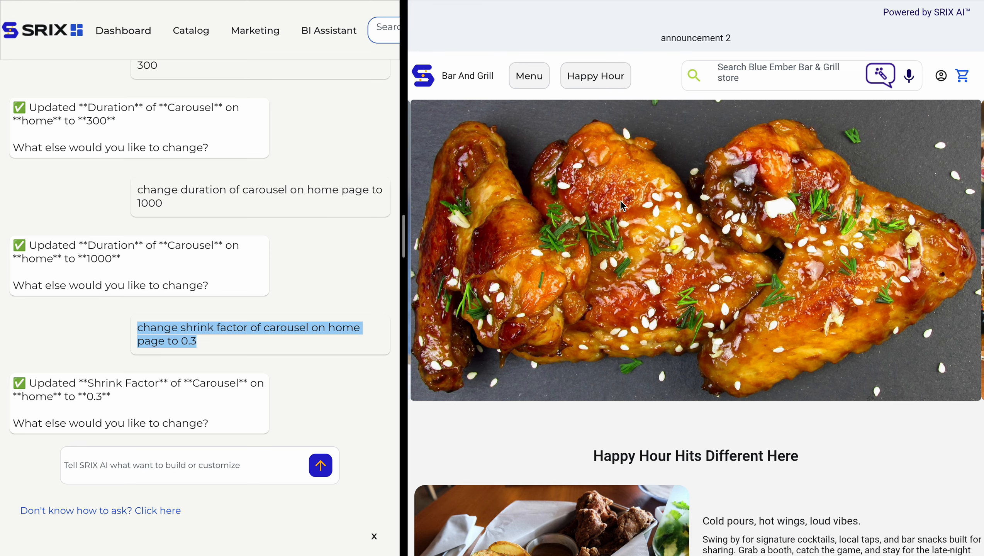
pyautogui.click(649, 80)
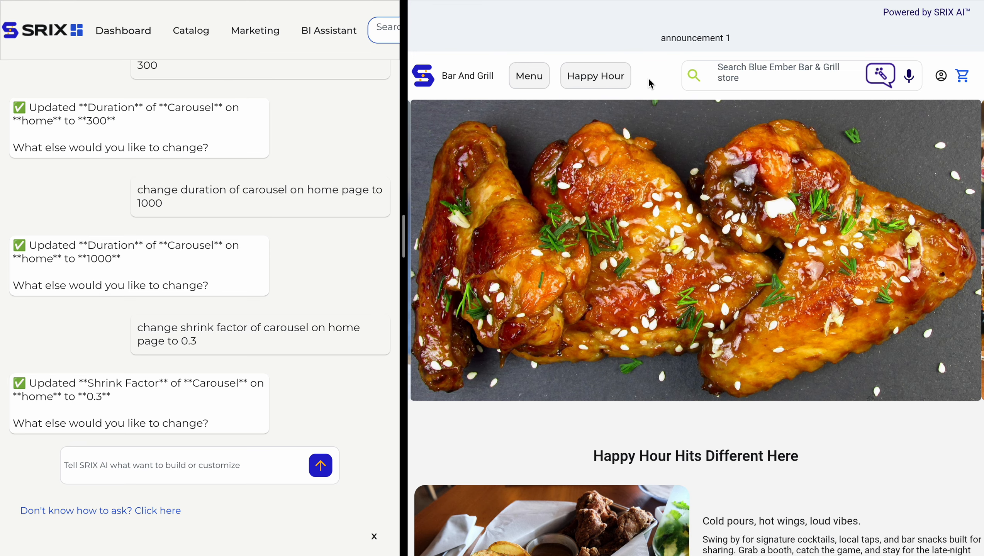
pyautogui.press('super+r')
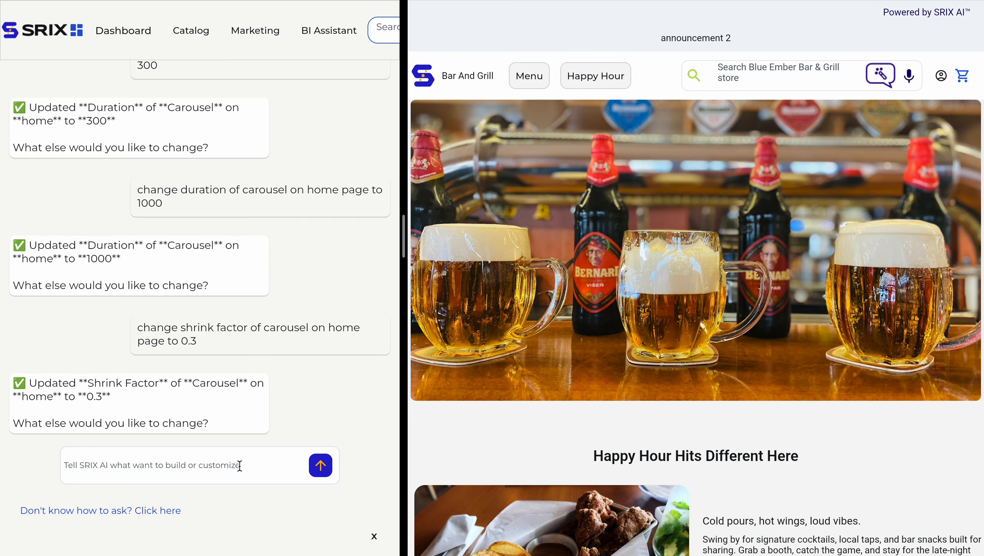
pyautogui.click(240, 466)
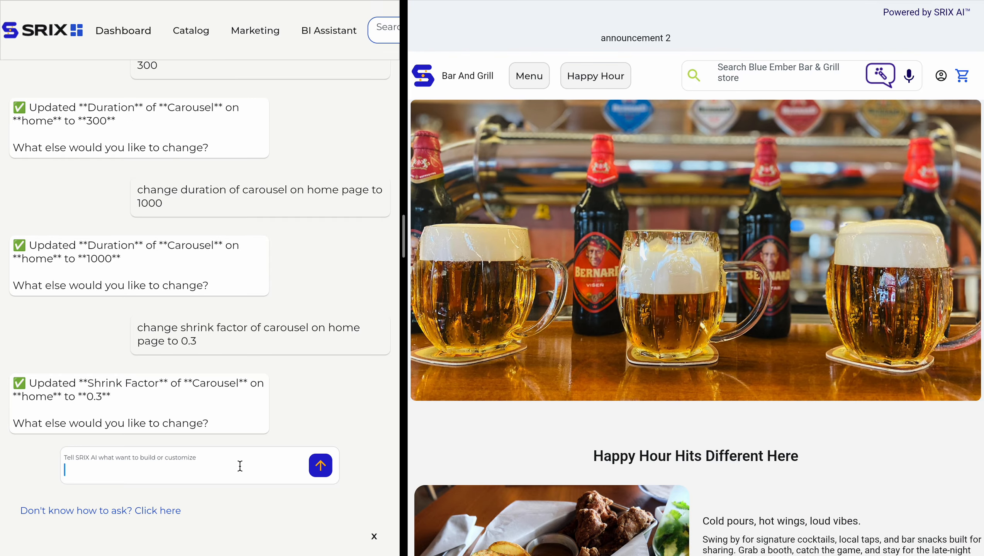
# Copy the earlier 0.3 shrink factor request, change its value to 0.85, and send it.
pyautogui.tripleClick(185, 329)
pyautogui.hotkey('ctrl', 'c')
pyautogui.click(191, 468)
pyautogui.hotkey('ctrl', 'v')
pyautogui.press('BackSpace')
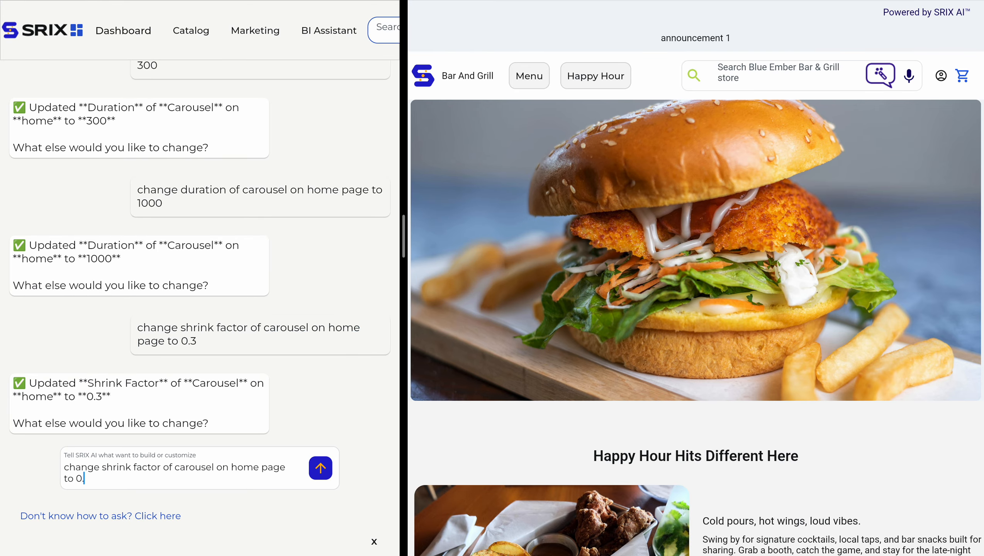
pyautogui.write('85')
pyautogui.press('Return')
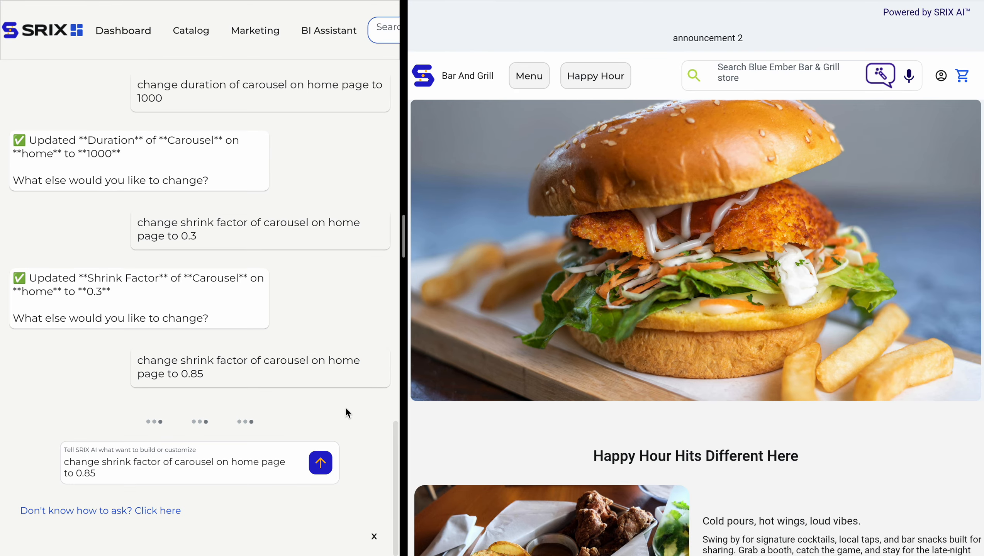